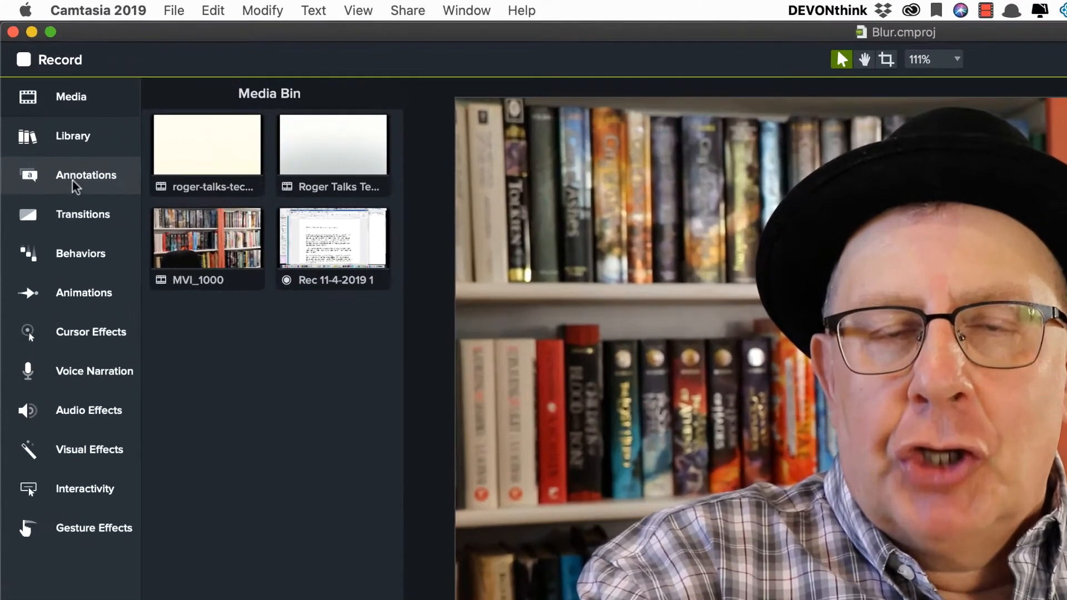
- Display the Blur & Highlight annotations and pause the video near three seconds
click(72, 181)
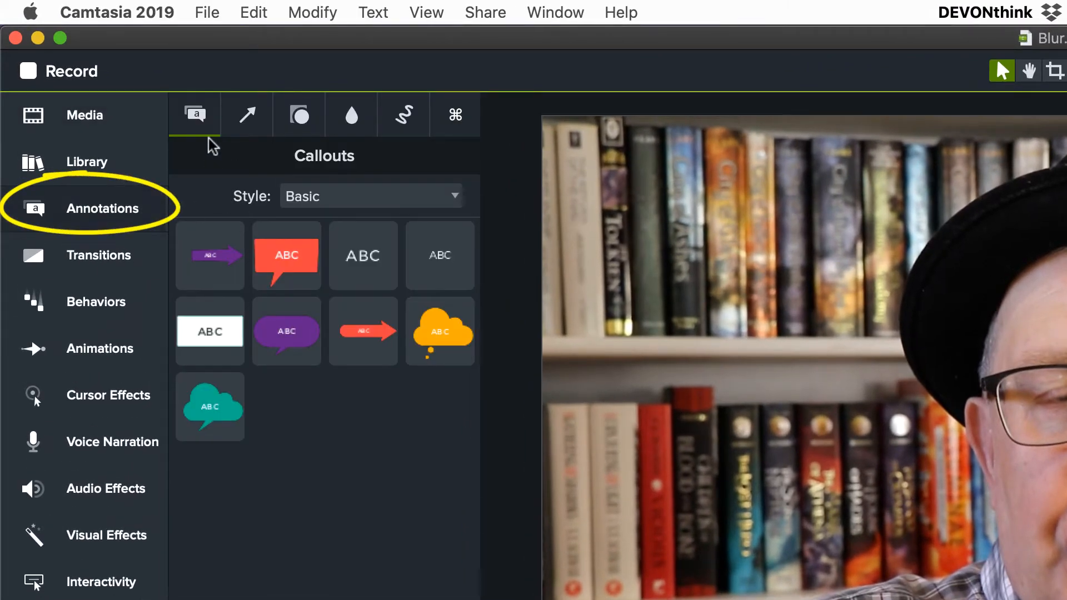
click(352, 119)
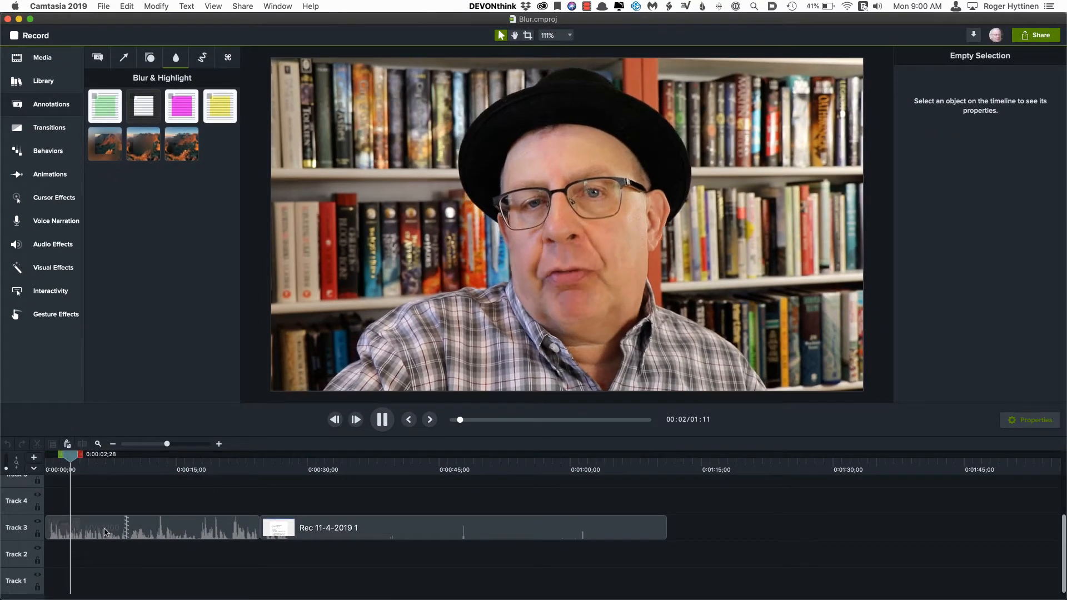
key(space)
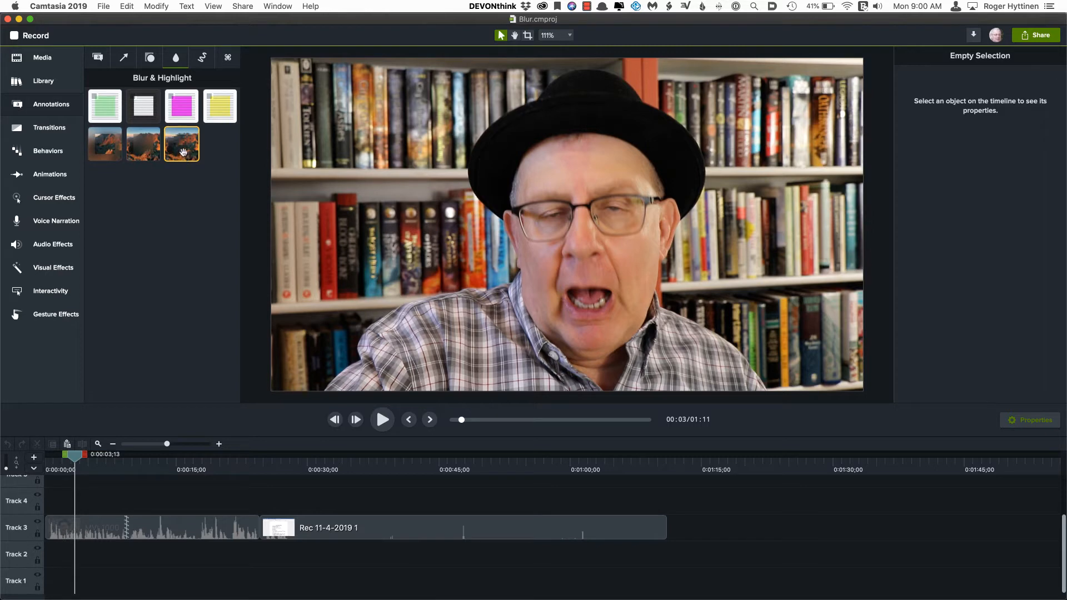
- Add a Pixelate annotation over the man's face, enlarge it to about 362% scale to cover the face, and preview it
drag(184, 149, 562, 168)
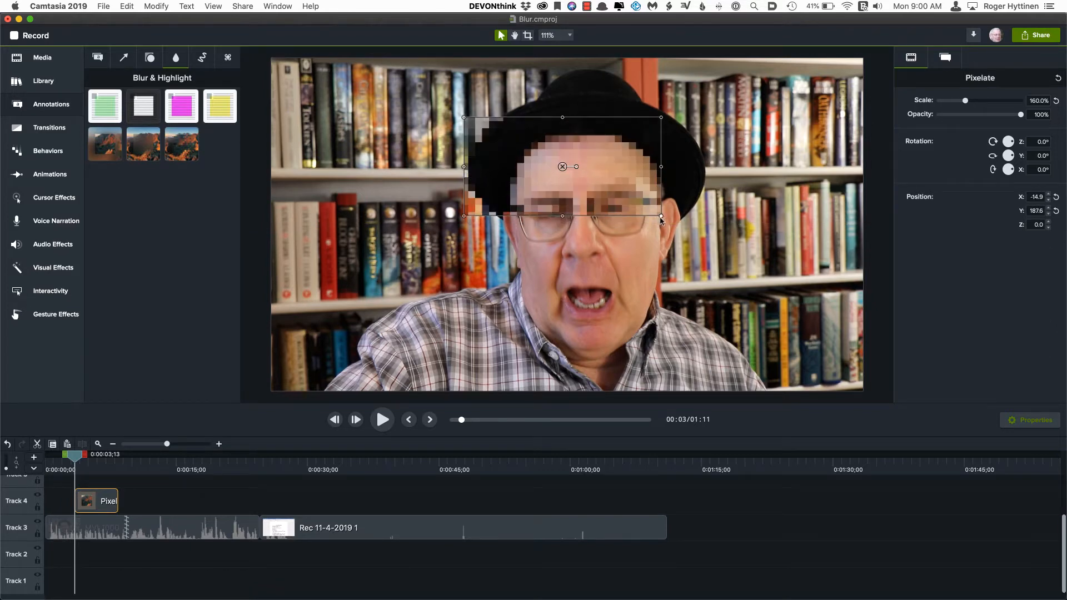
drag(661, 218, 736, 341)
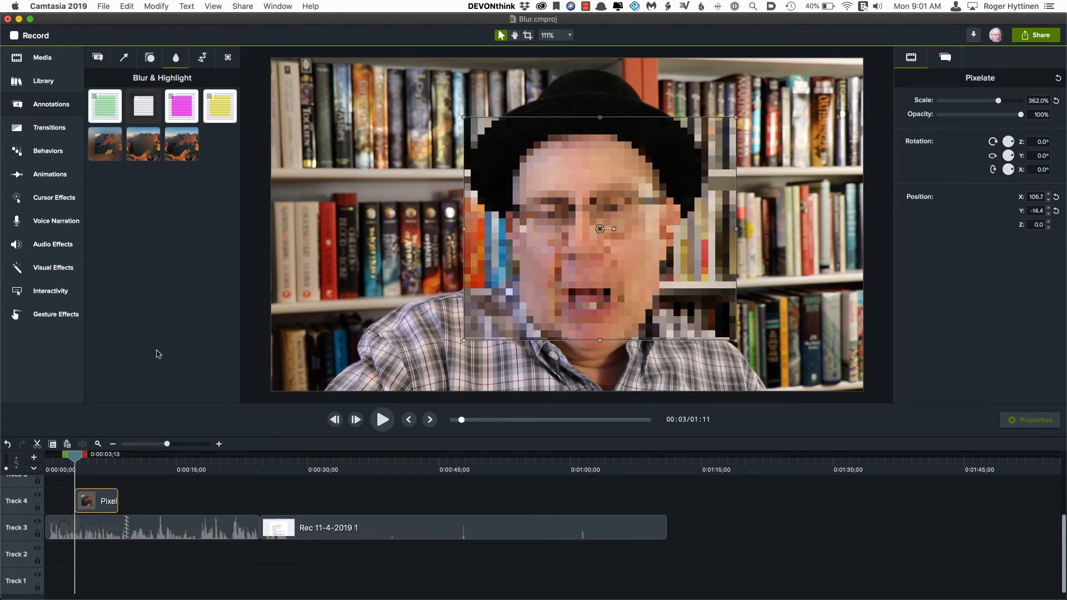
key(space)
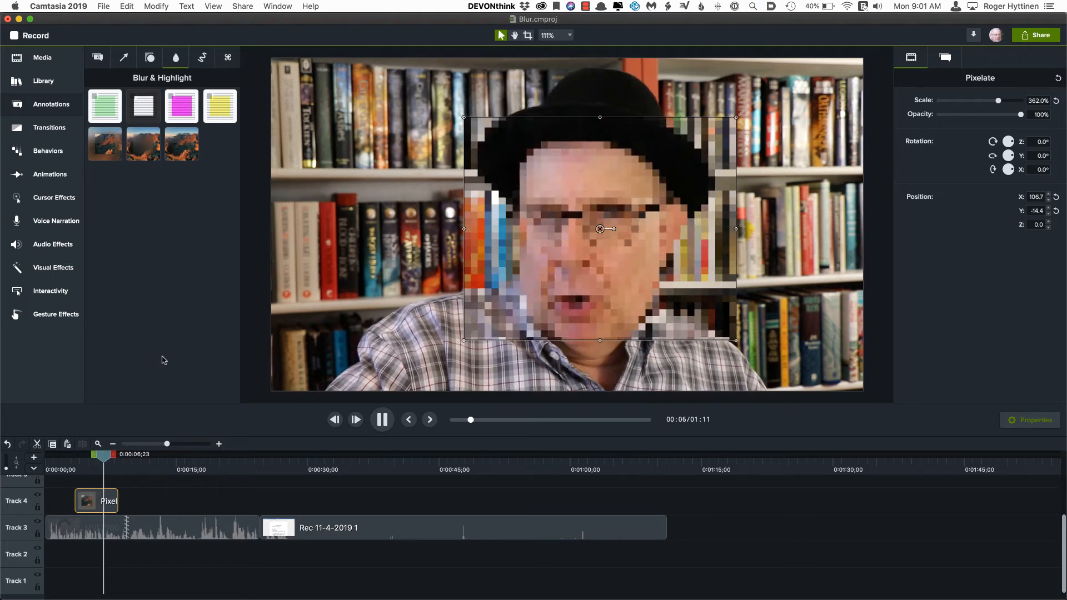
key(space)
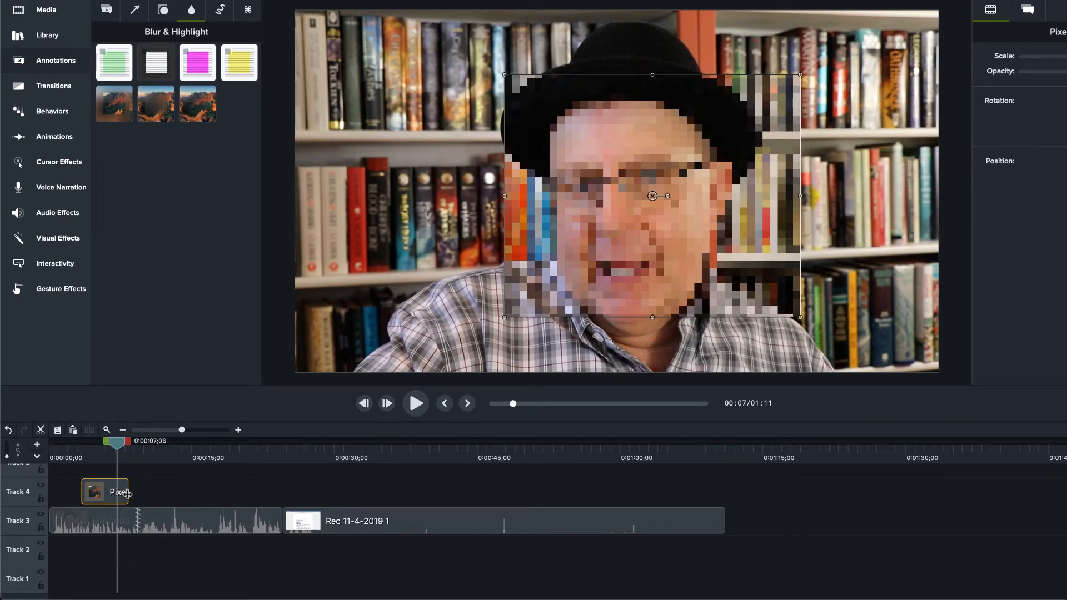
- Extend the Pixelate clip on Track 4 to about 14 seconds and scrub through to its end
drag(126, 493, 187, 486)
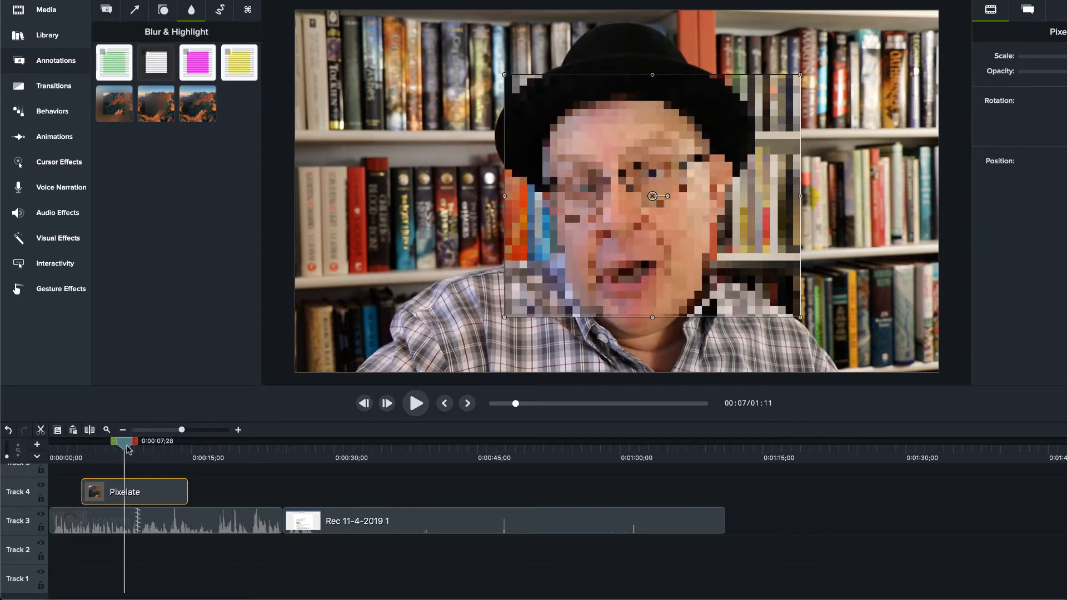
drag(117, 445, 184, 457)
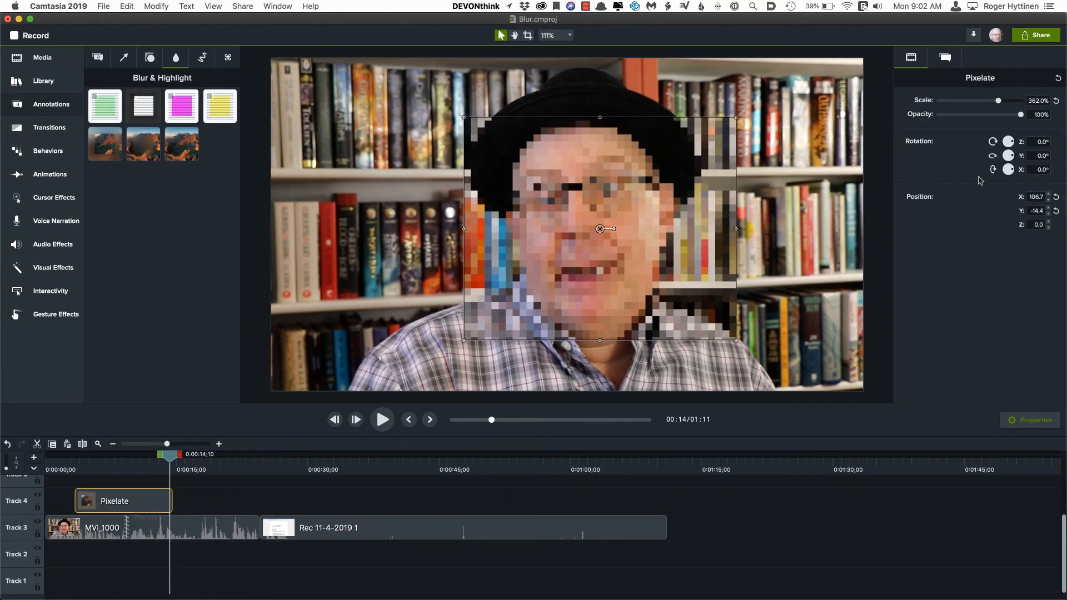
- Set the Pixelate annotation's scale to 403%, try an opacity of 44%, and undo the opacity change
click(1032, 426)
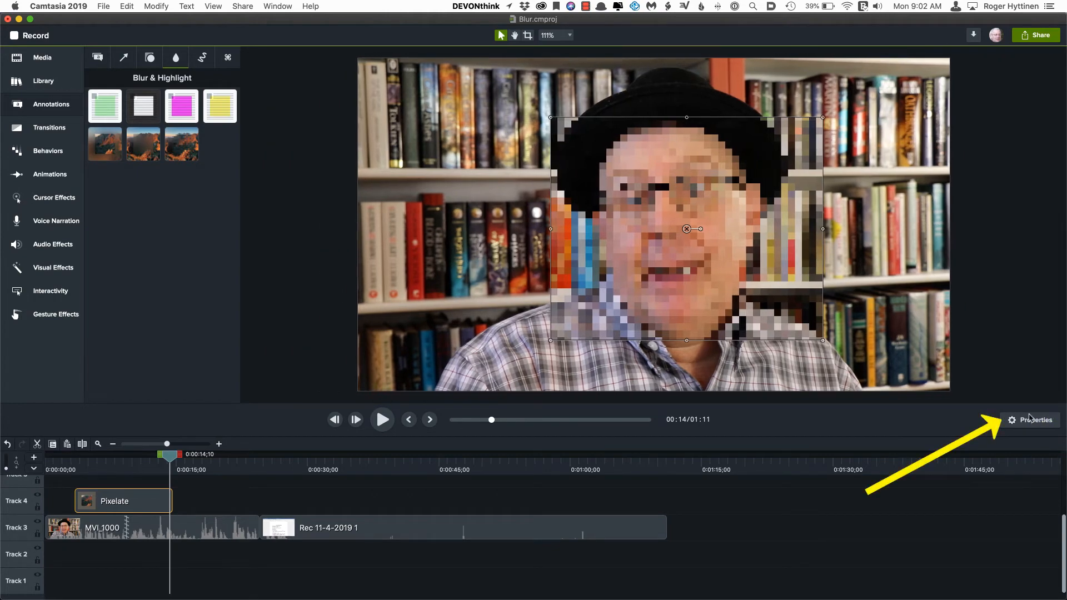
click(1031, 419)
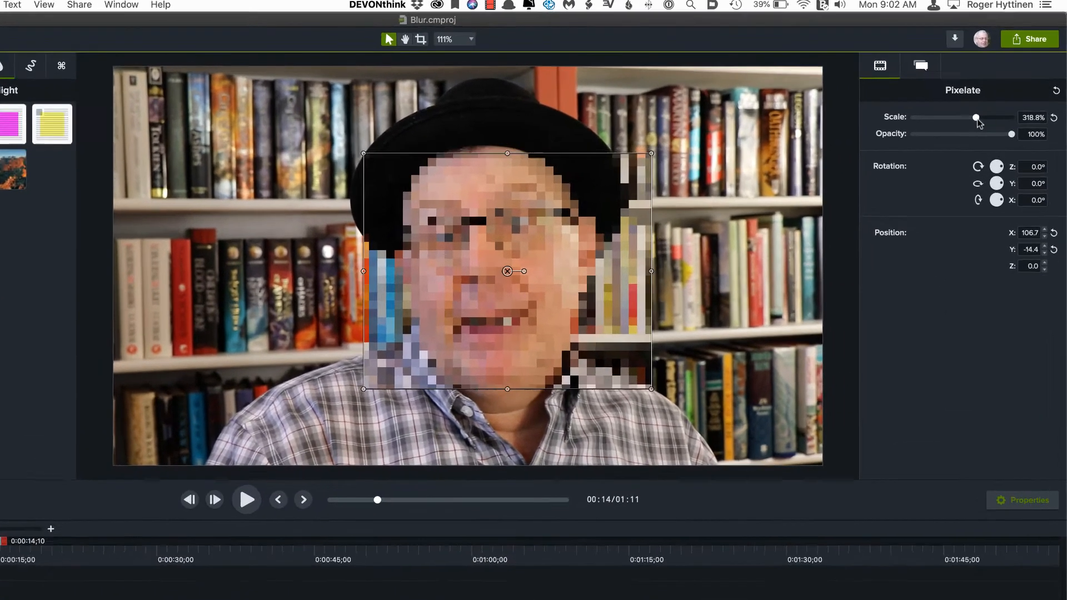
mouse_move(999, 102)
mouse_down()
mouse_move(986, 100)
mouse_move(1005, 104)
mouse_up()
drag(977, 144, 933, 163)
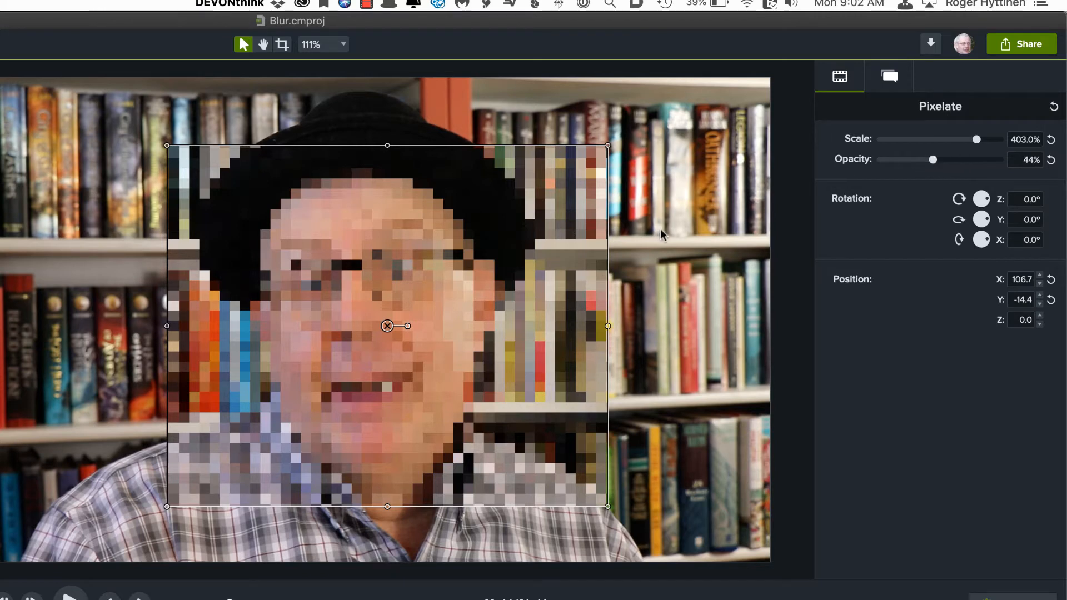
key(super+z)
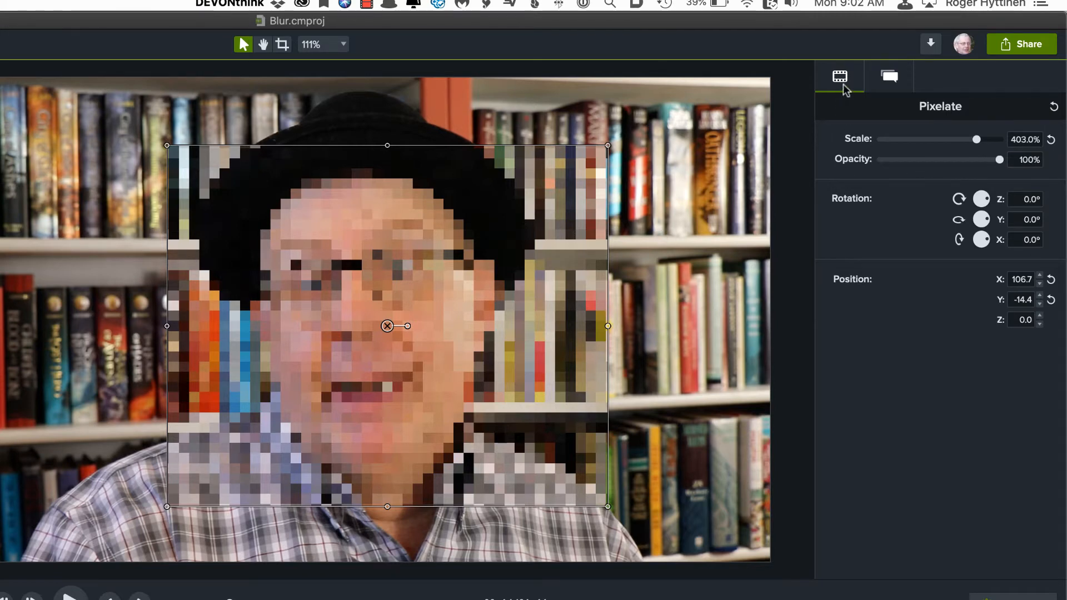
- Try a lower Pixelate intensity of 26 and set it to 34
click(890, 78)
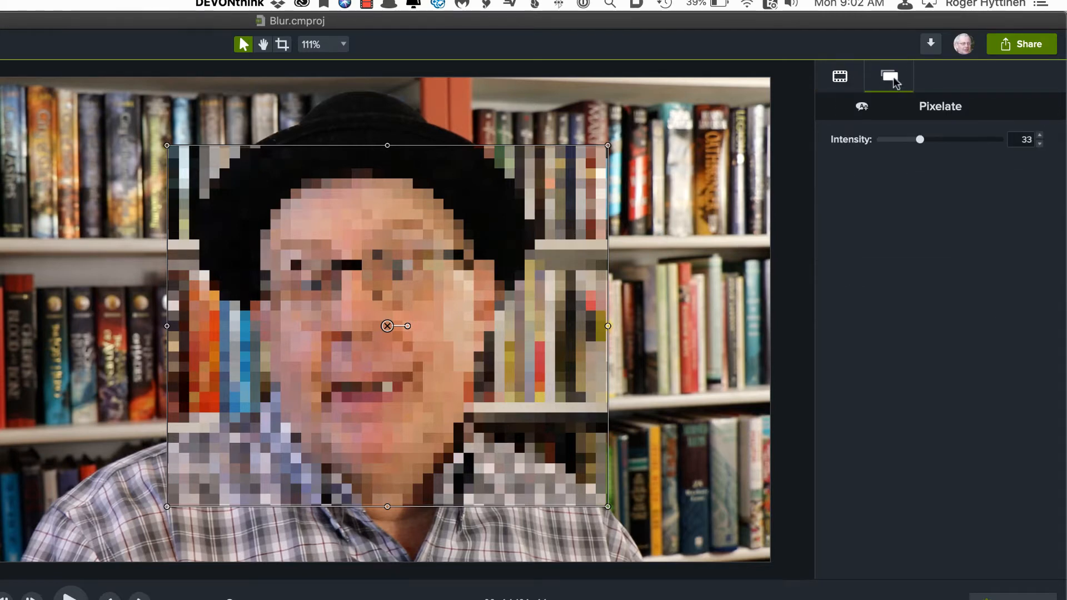
mouse_move(919, 139)
mouse_down()
mouse_move(930, 139)
mouse_move(901, 139)
mouse_move(916, 141)
mouse_up()
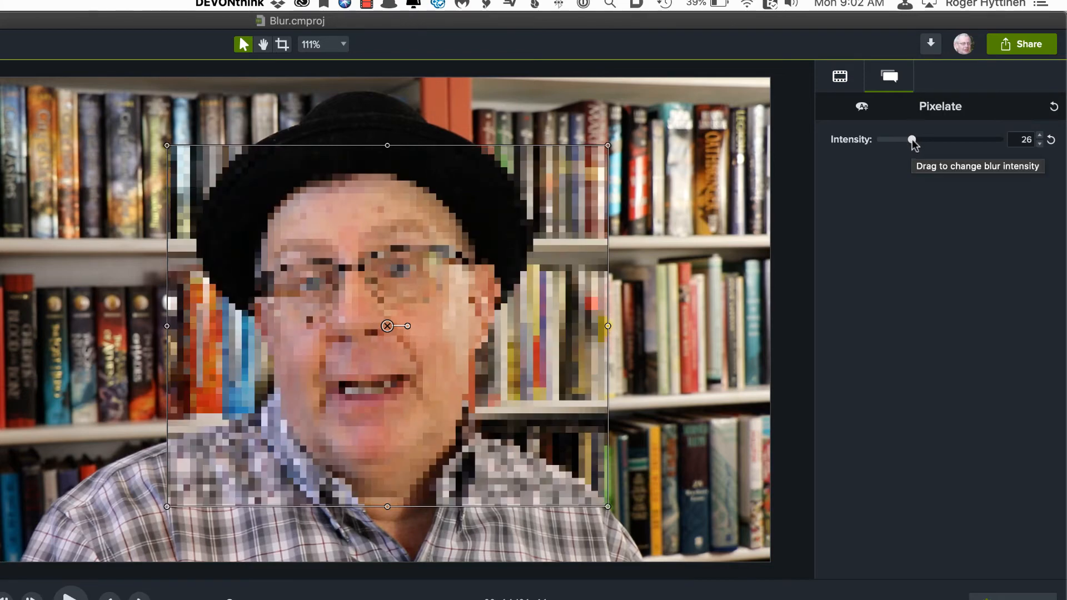
mouse_move(915, 139)
mouse_down()
mouse_move(942, 142)
mouse_move(921, 144)
mouse_up()
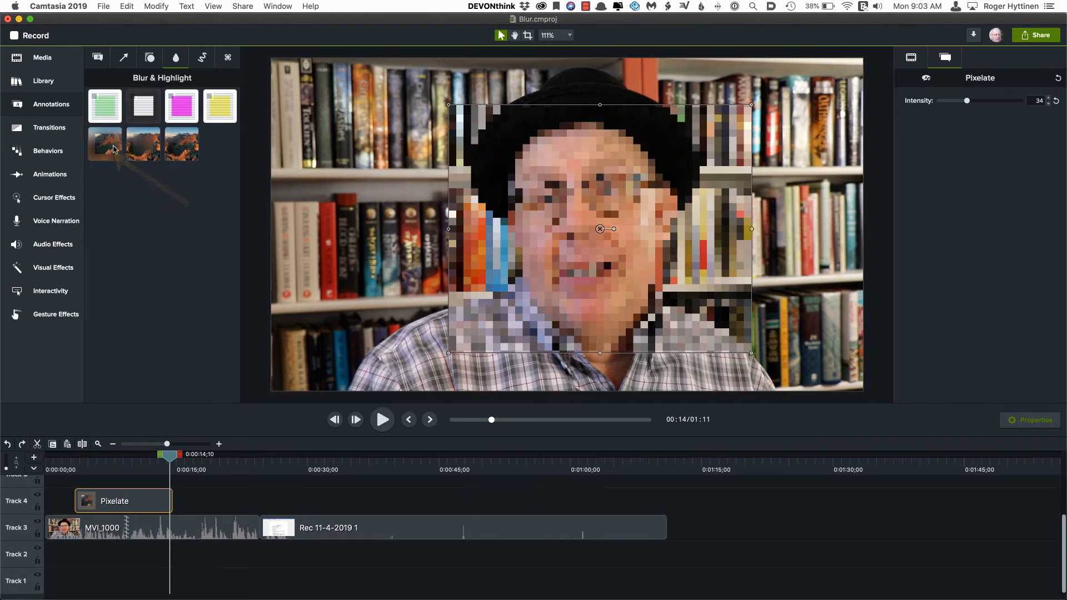
- Replace the Pixelate annotation with an inverted Blur, sized so the man's face and hat stay sharp while the surroundings are blurred
drag(142, 504, 144, 504)
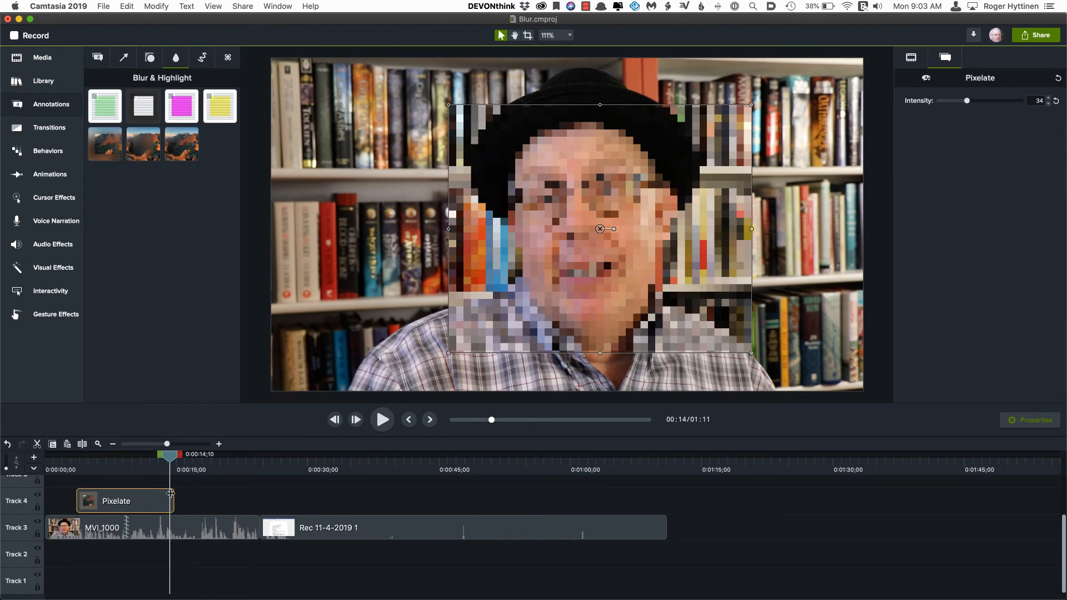
key(Delete)
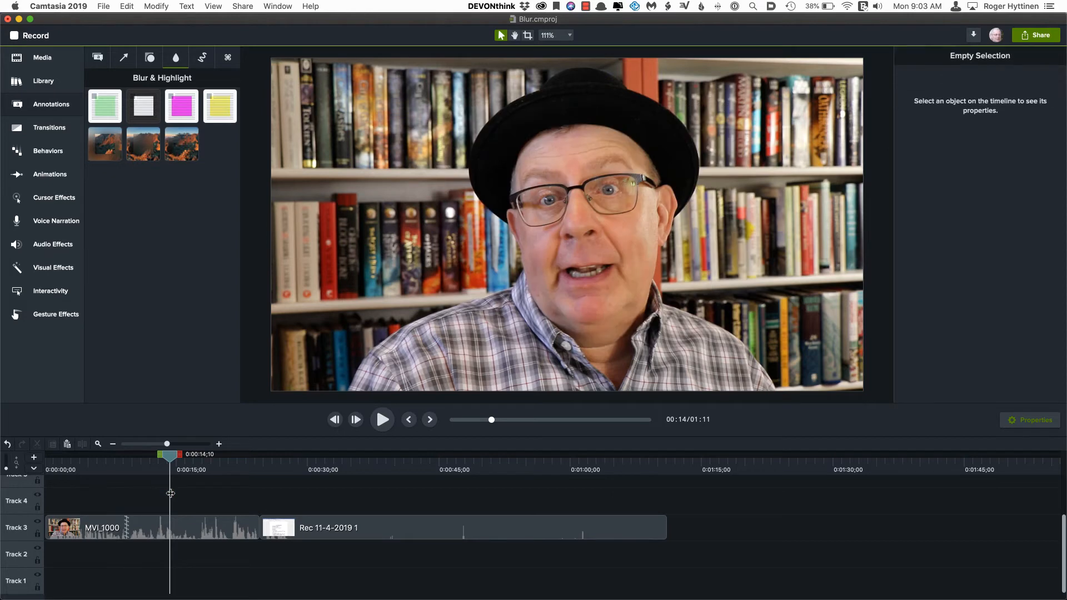
click(103, 154)
drag(103, 154, 580, 153)
drag(678, 200, 710, 328)
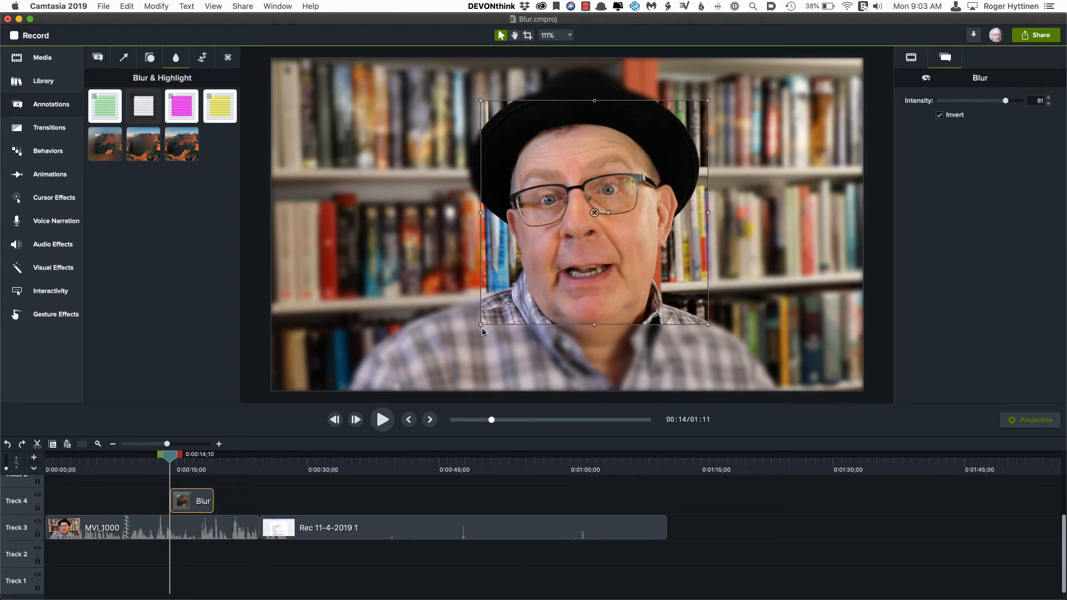
drag(481, 325, 441, 334)
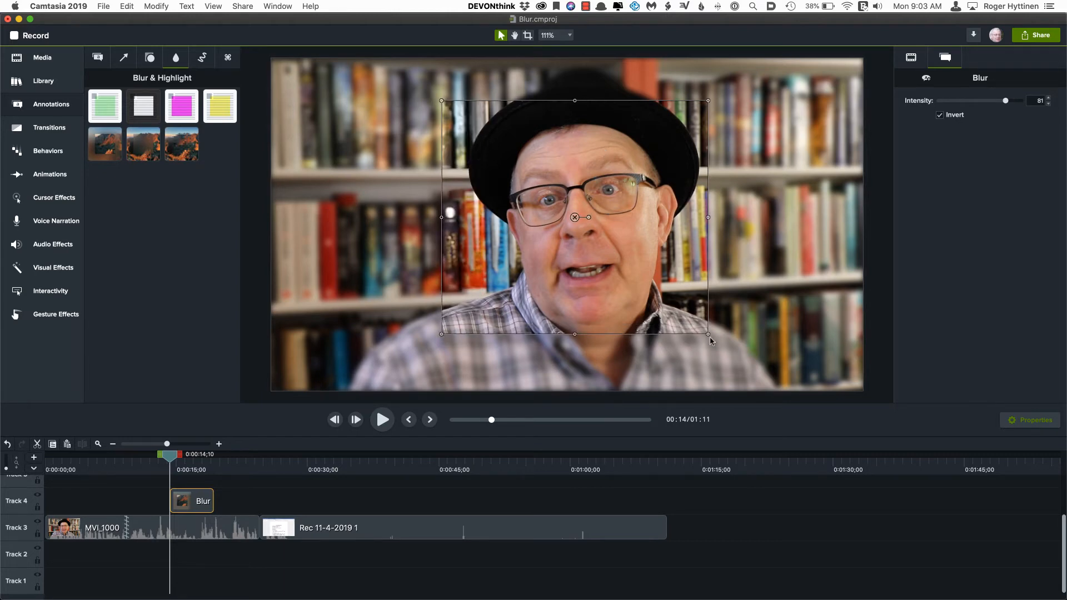
drag(709, 336, 742, 338)
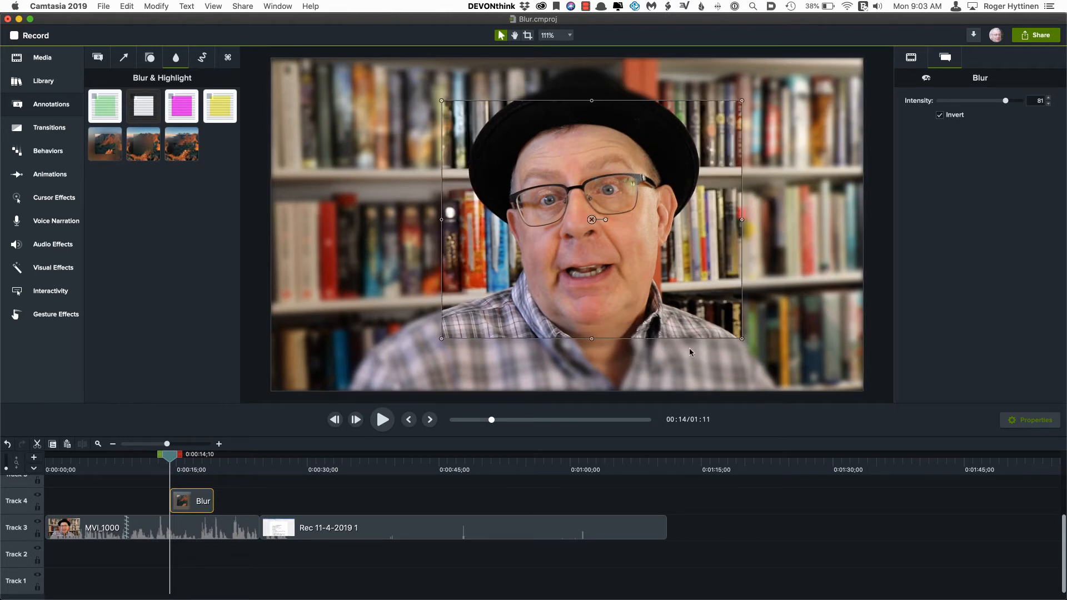
- Move the inverted Blur's sharp area onto the upper-left bookshelf, shrink it to one shelf, and delete the annotation
drag(565, 284, 389, 245)
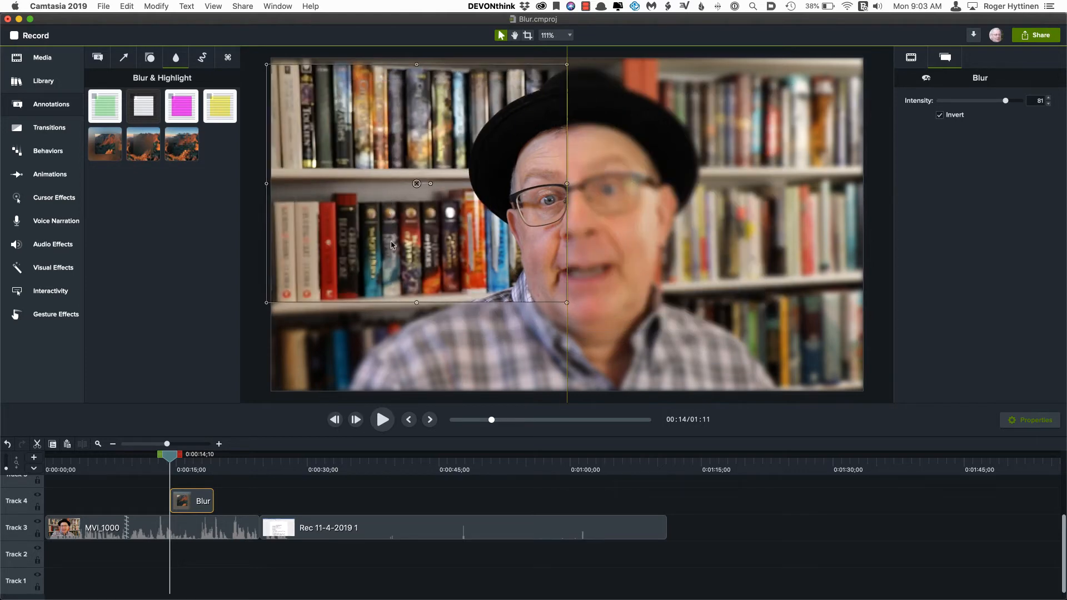
drag(563, 303, 501, 178)
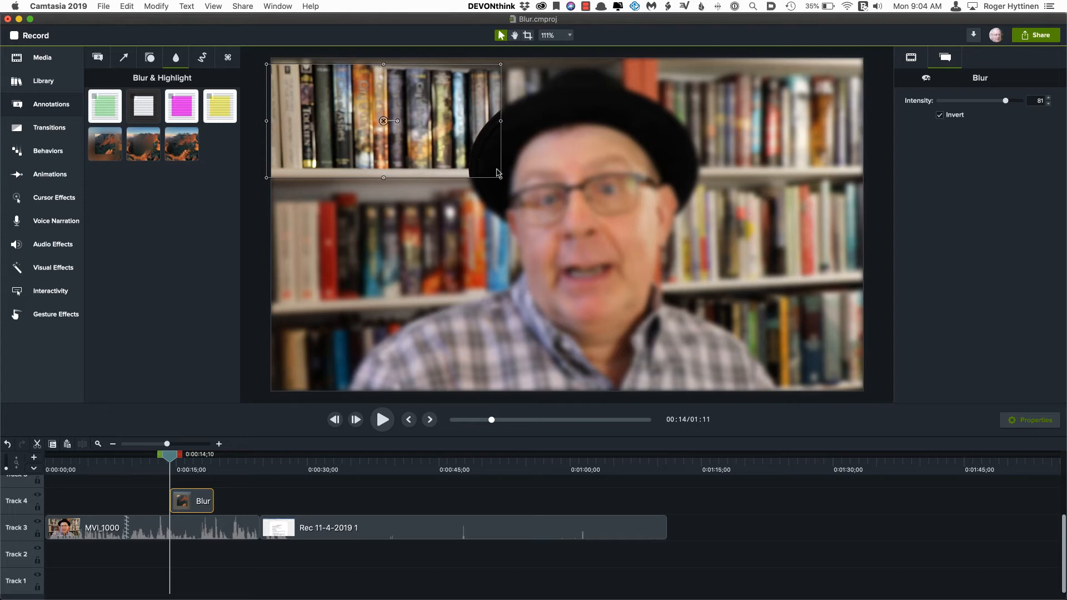
drag(199, 498, 201, 498)
key(Delete)
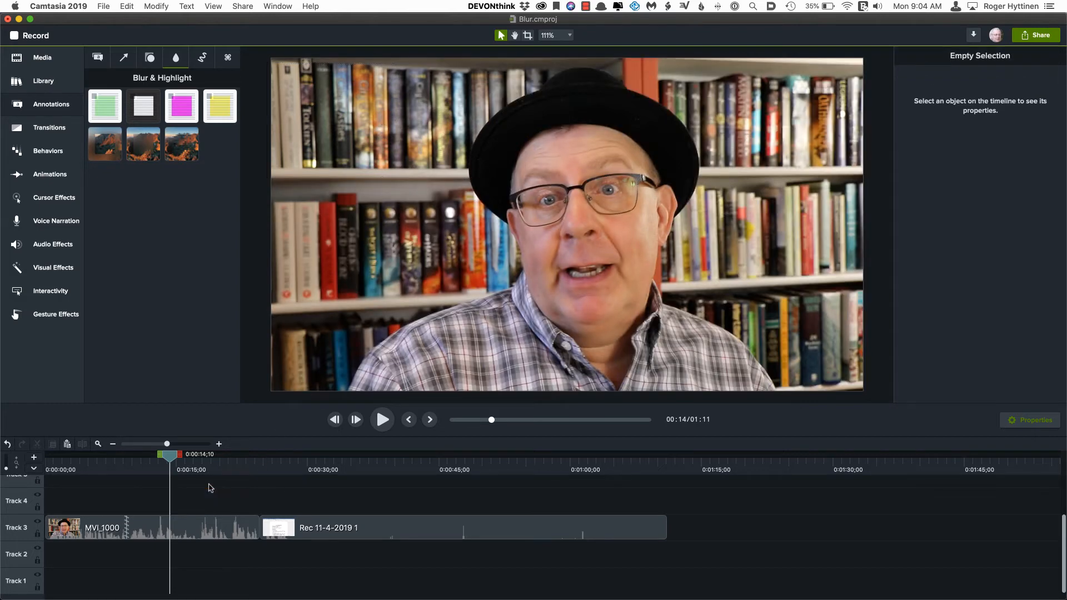
- Add a regular Blur annotation at about 24 seconds in the Employee Handbook recording and shrink it to cover only the date of birth
drag(180, 462, 263, 468)
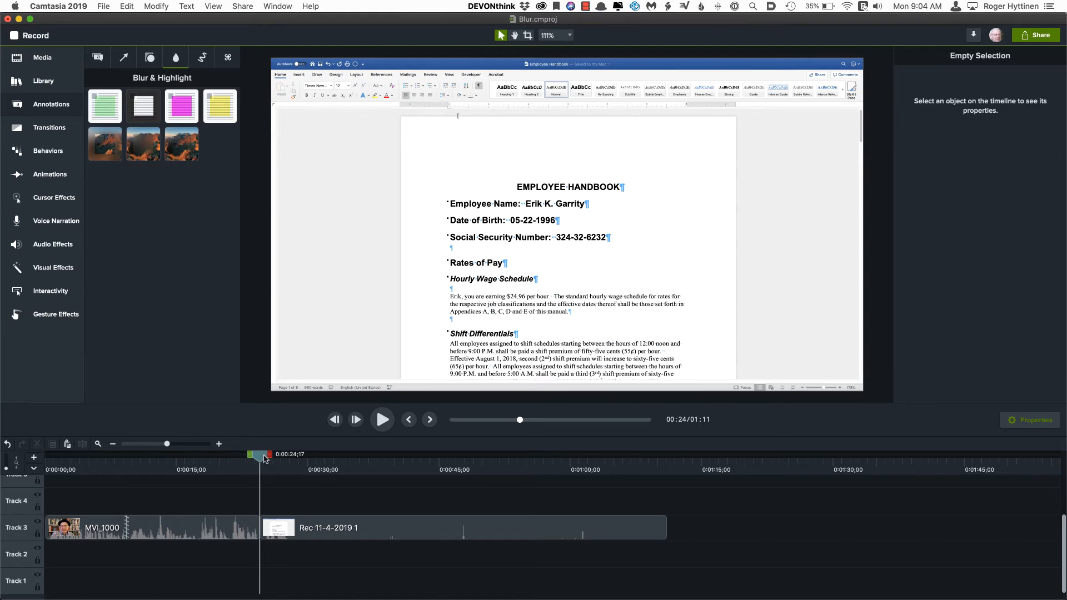
drag(261, 458, 264, 463)
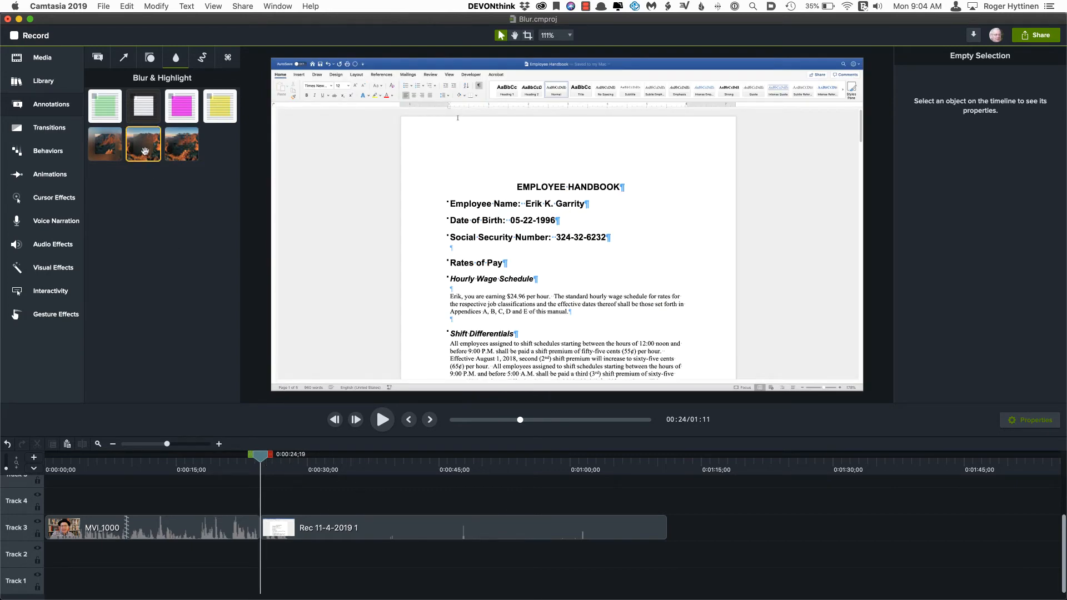
drag(145, 150, 605, 261)
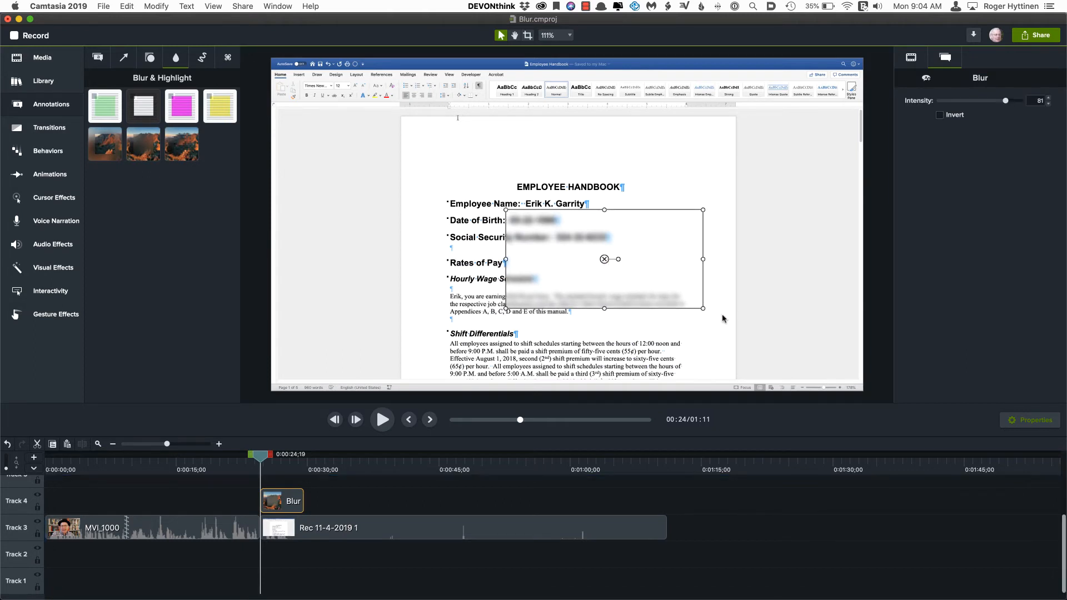
drag(704, 309, 575, 230)
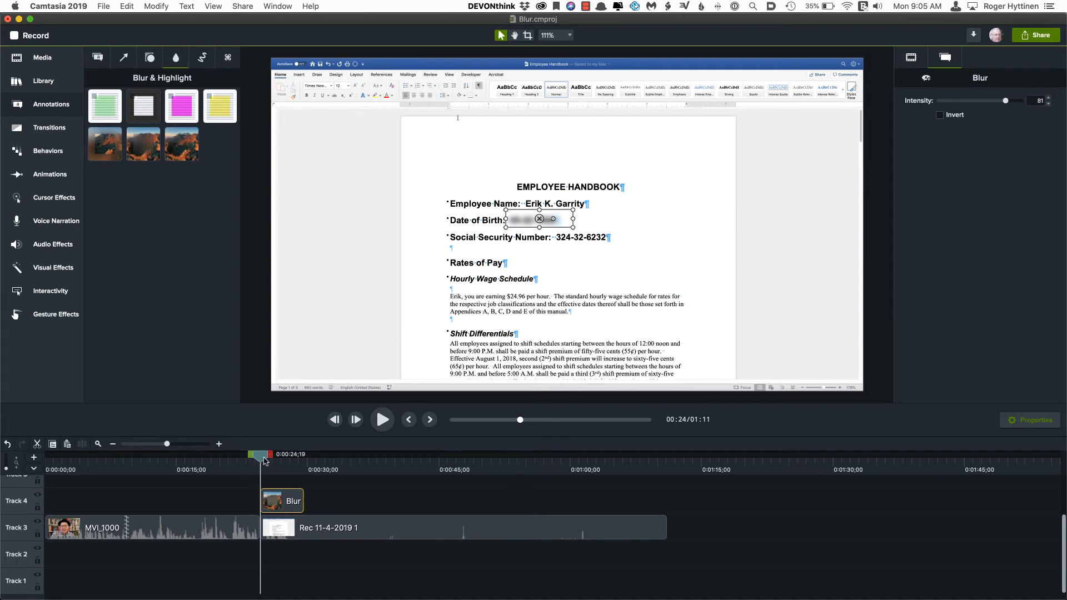
- Lengthen the Track 4 Blur clip to about 39 seconds, and trim its end to about 37 seconds after previewing it
drag(265, 460, 394, 464)
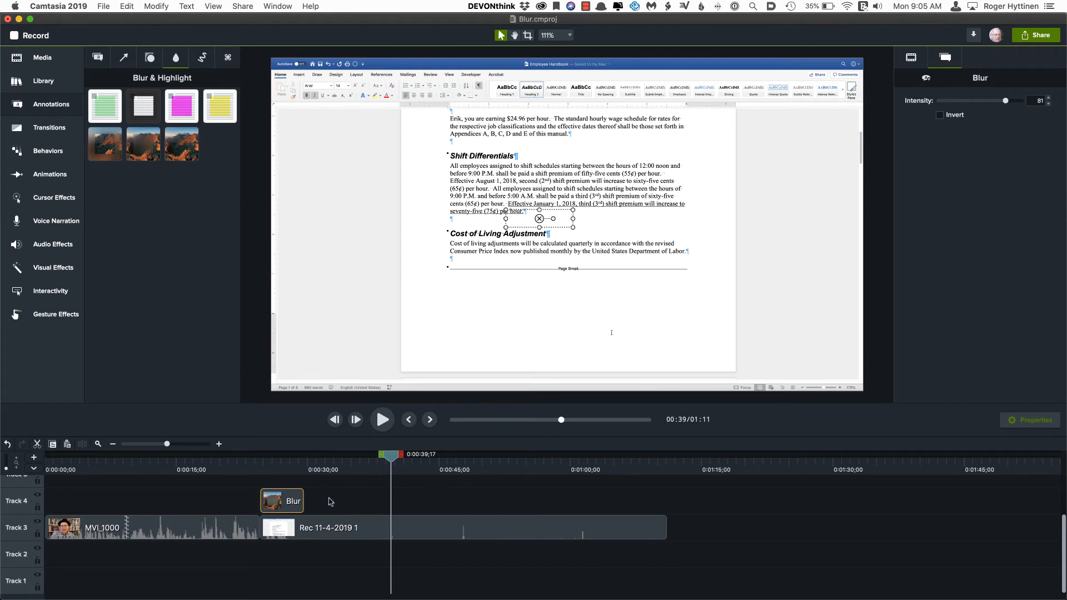
drag(301, 496, 389, 498)
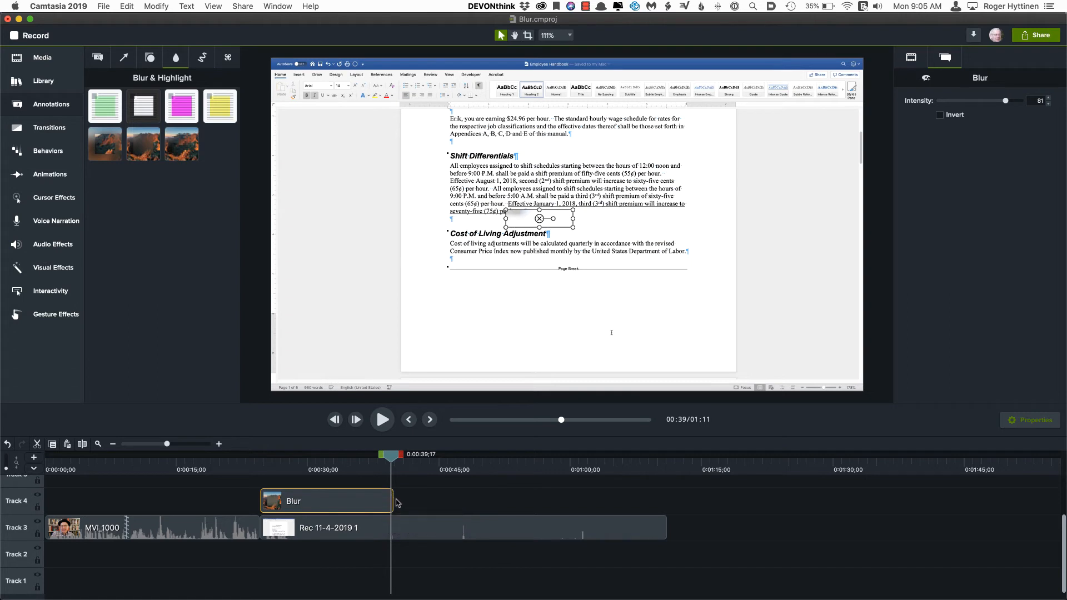
click(265, 460)
key(space)
key(space)
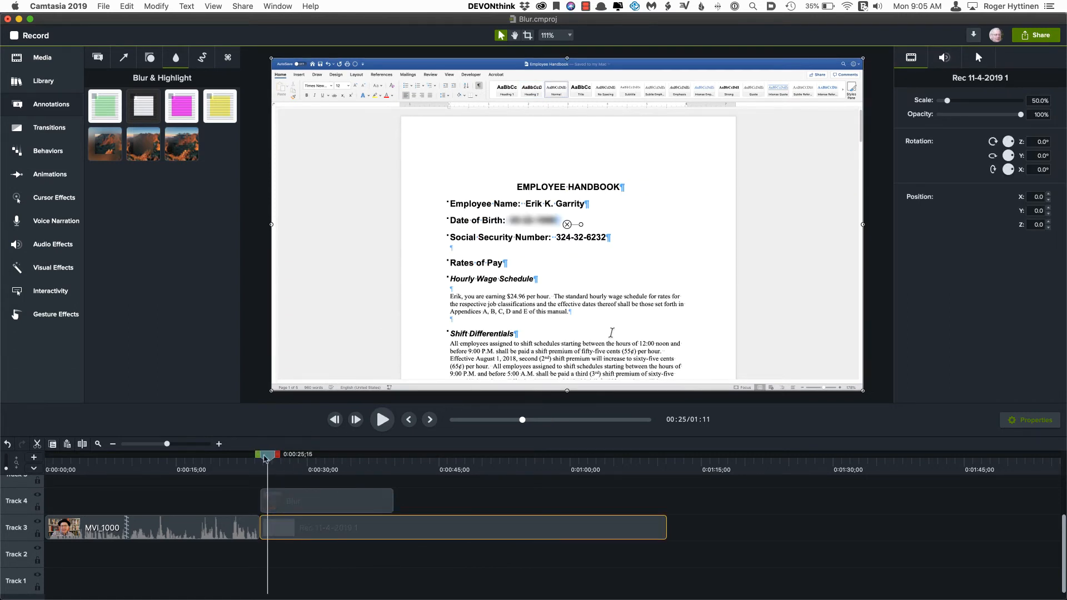
drag(265, 458, 374, 499)
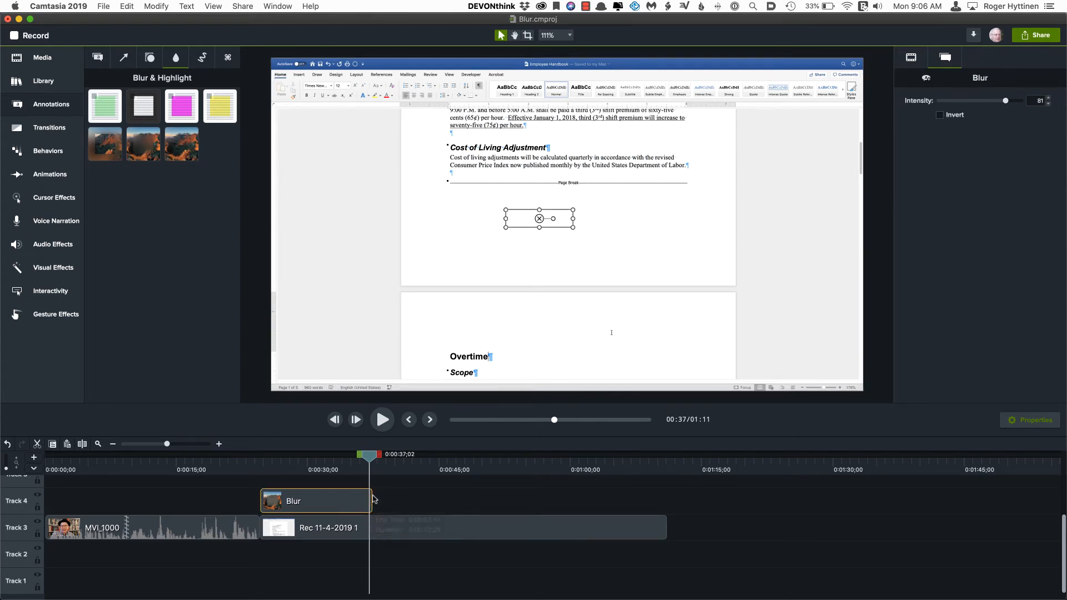
drag(369, 460, 374, 459)
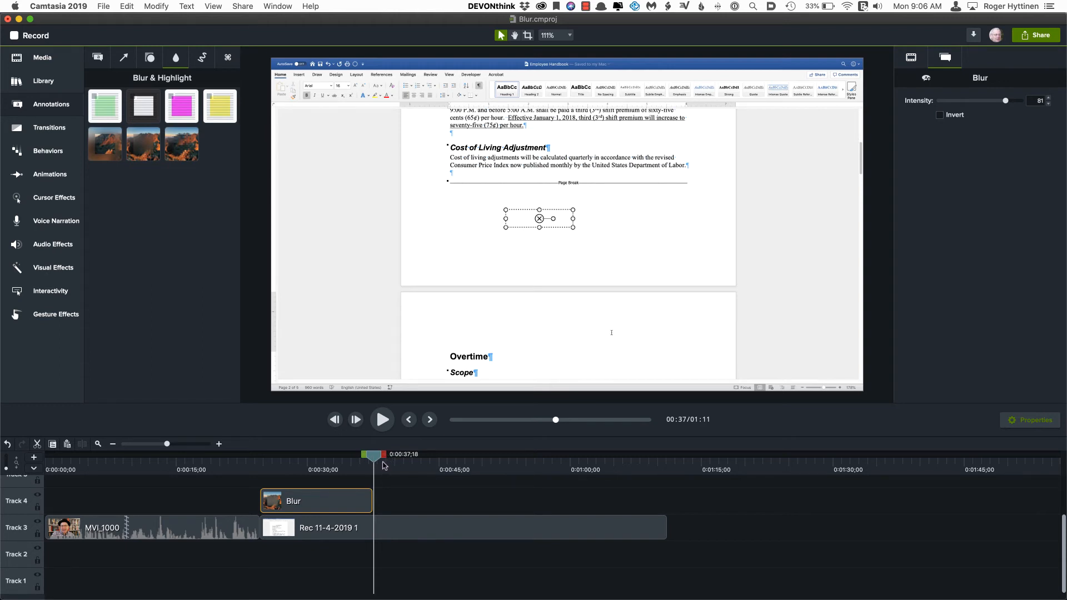
- Add a second Blur annotation at about 24 seconds over the Social Security number, and extend its clip to about 37 seconds, matching the Track 4 Blur
drag(372, 459, 262, 456)
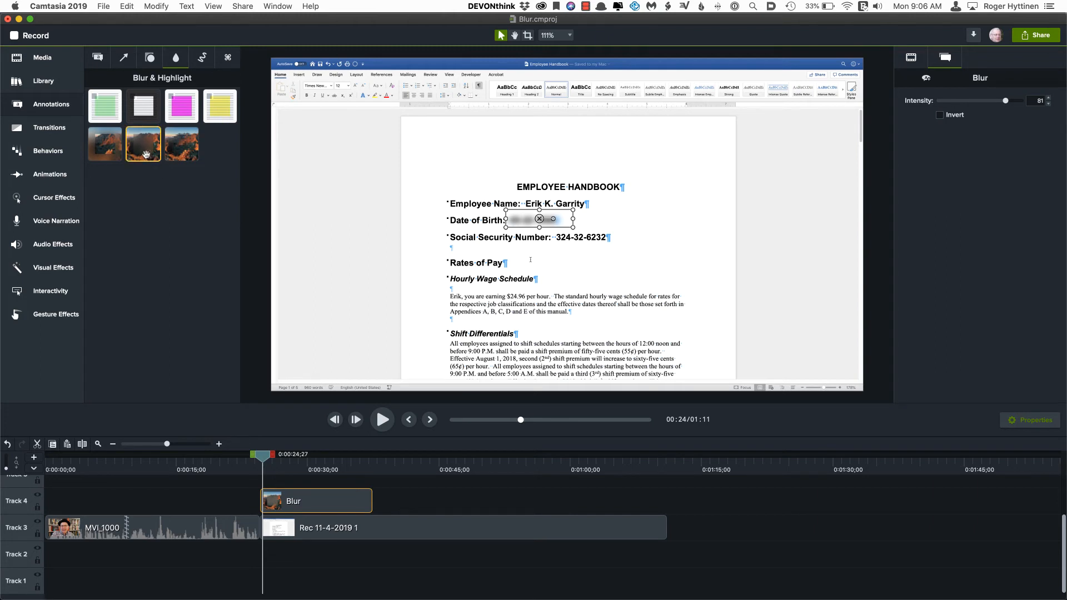
drag(145, 154, 613, 279)
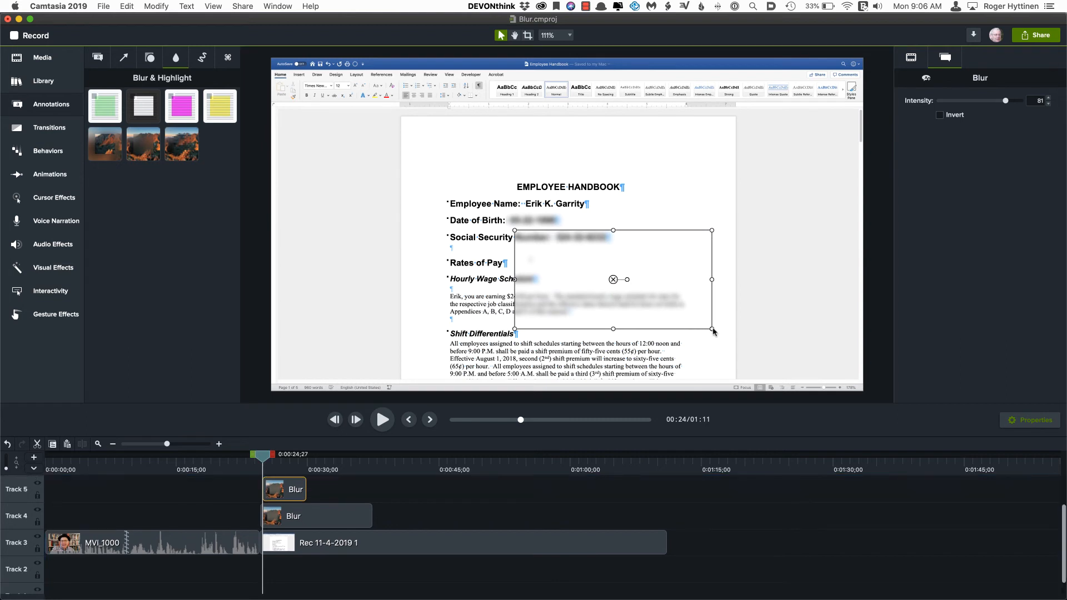
drag(713, 332, 613, 248)
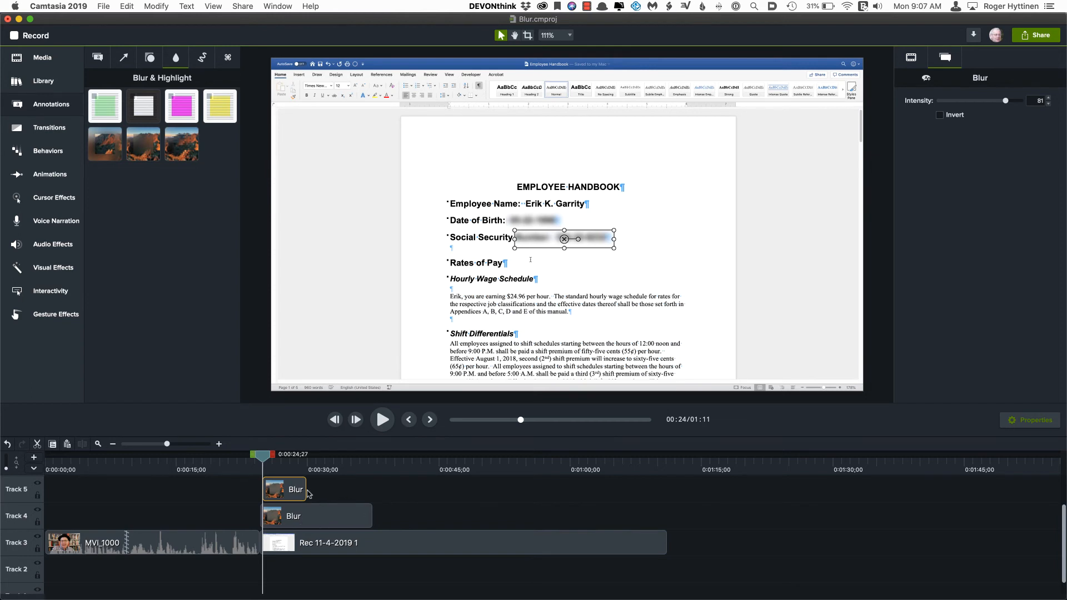
drag(306, 490, 372, 493)
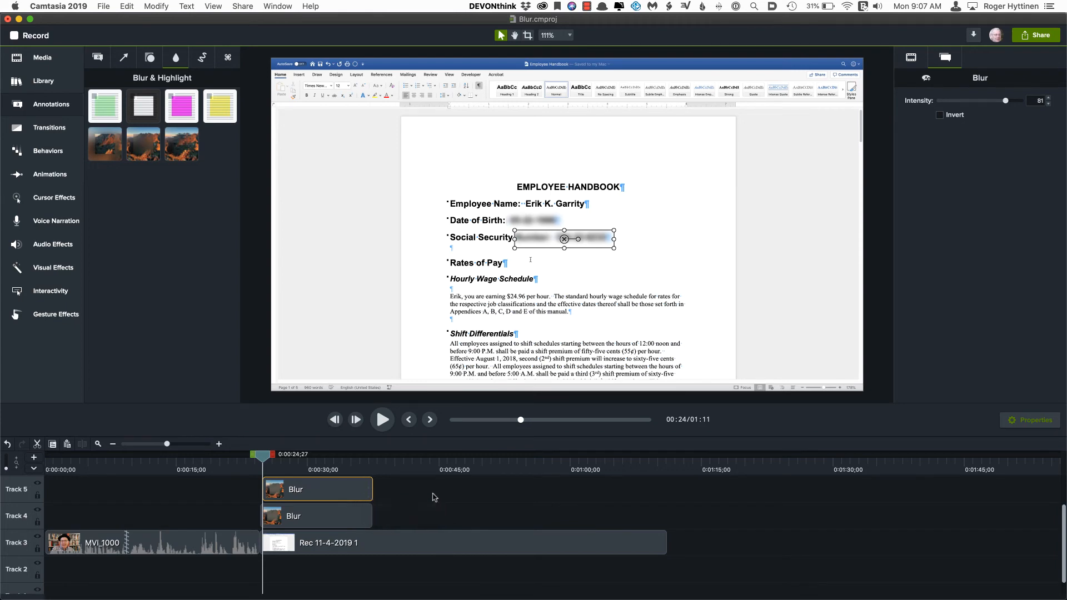
drag(265, 458, 376, 467)
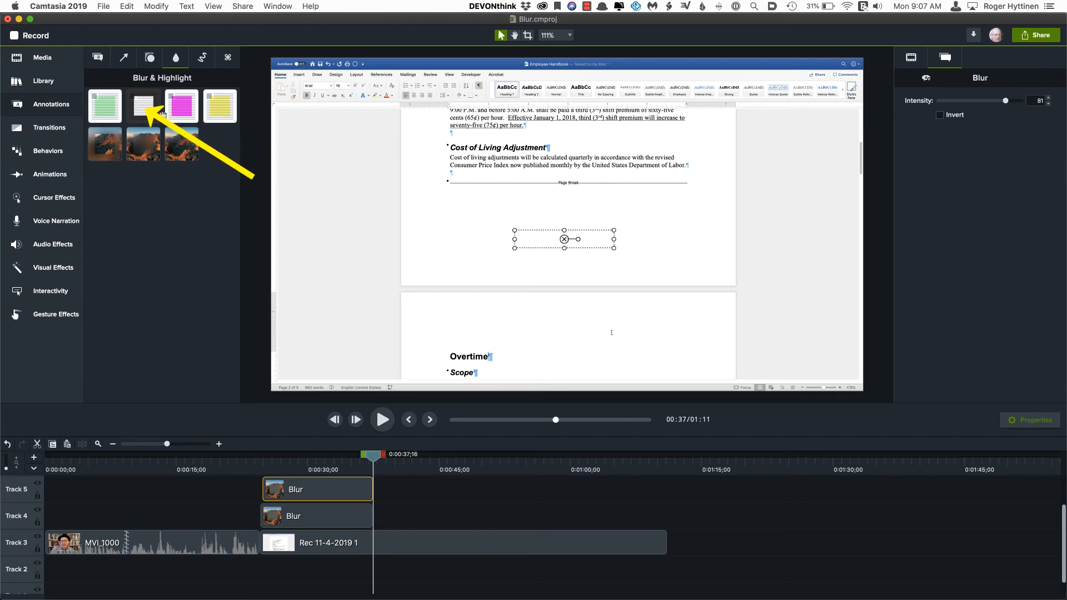
- Add an inverted black Highlight at about 24 seconds, fit its clear area around the Hourly Wage Schedule section, and set its opacity to 99%
drag(374, 464, 259, 460)
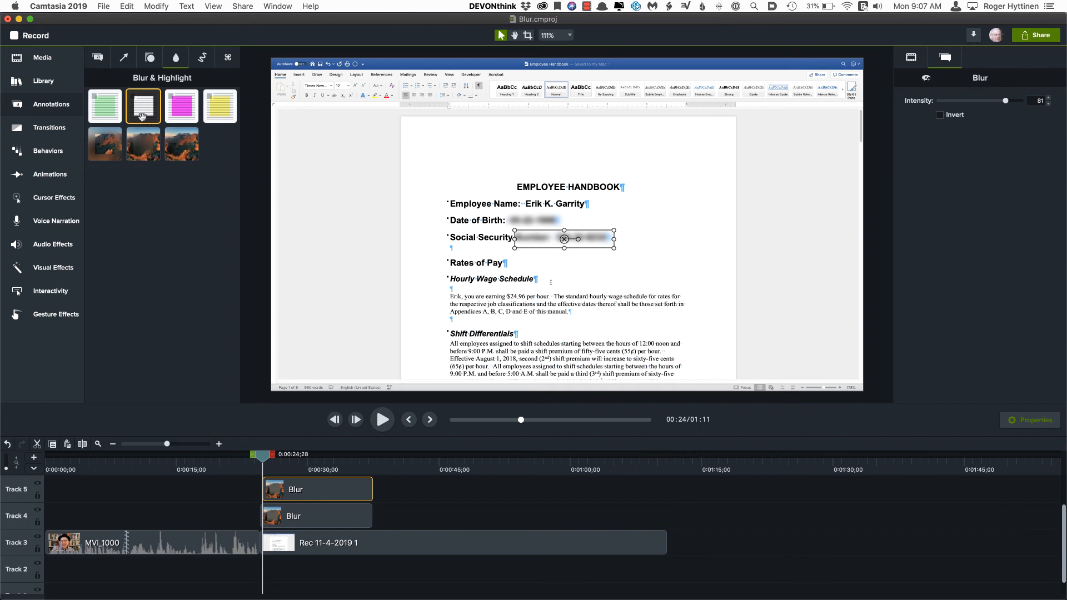
drag(145, 116, 539, 319)
drag(638, 369, 699, 328)
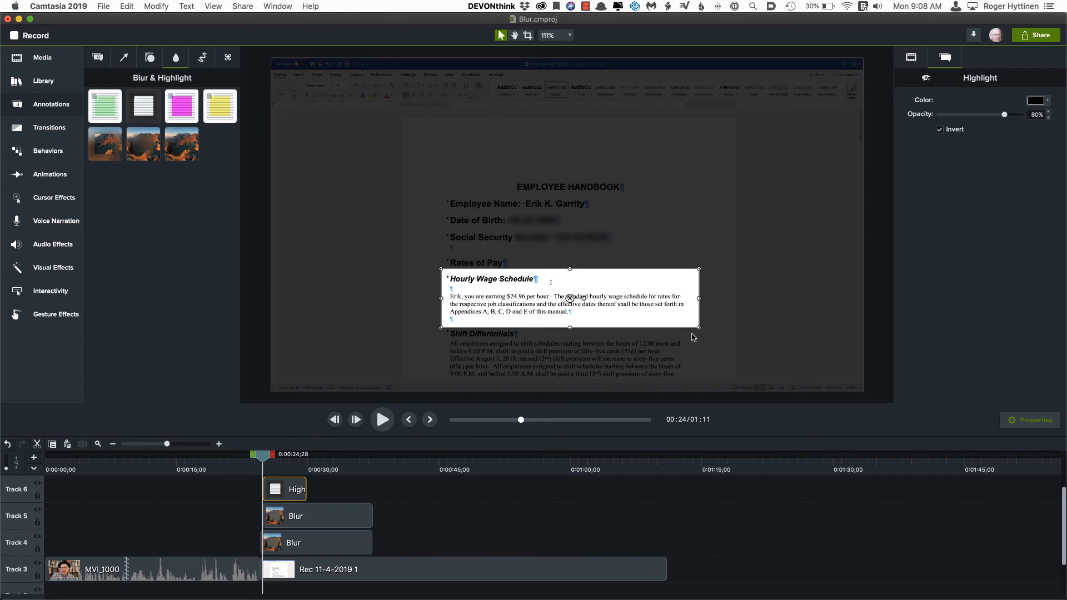
mouse_move(1004, 114)
mouse_down()
mouse_move(1021, 123)
mouse_move(987, 123)
mouse_move(1022, 120)
mouse_up()
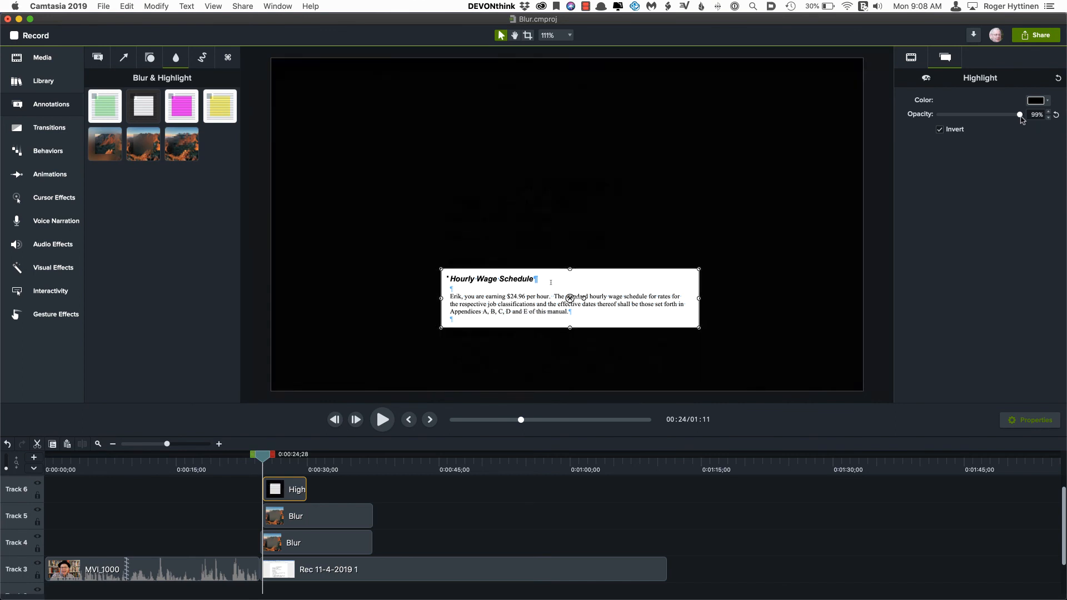
- Try a red colour (RGB 184, 17, 17) for the inverted Highlight's surround and undo the colour change
click(1050, 102)
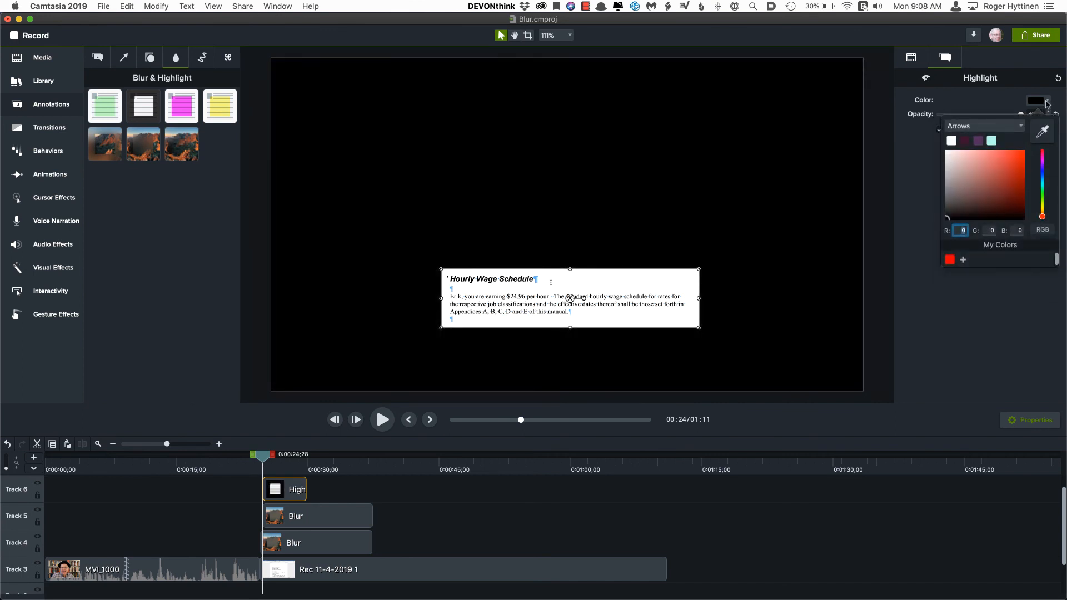
click(1017, 170)
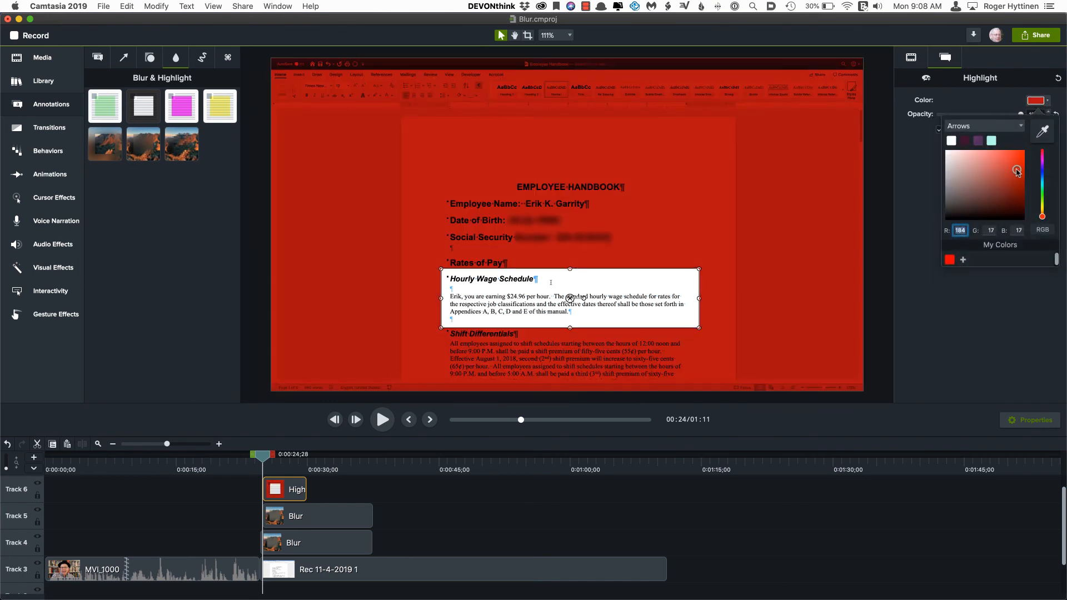
key(super+z)
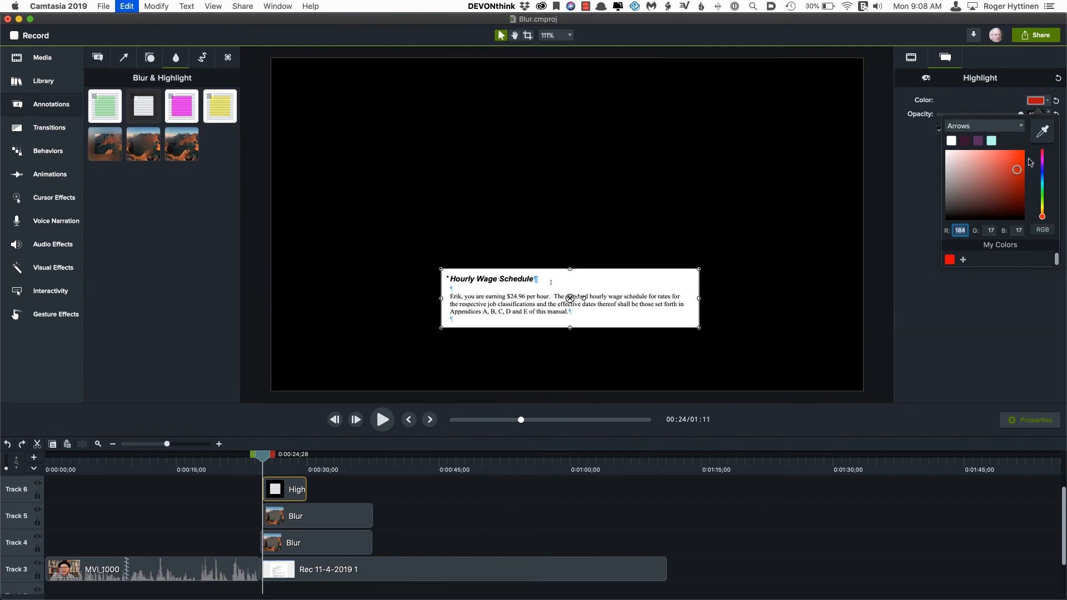